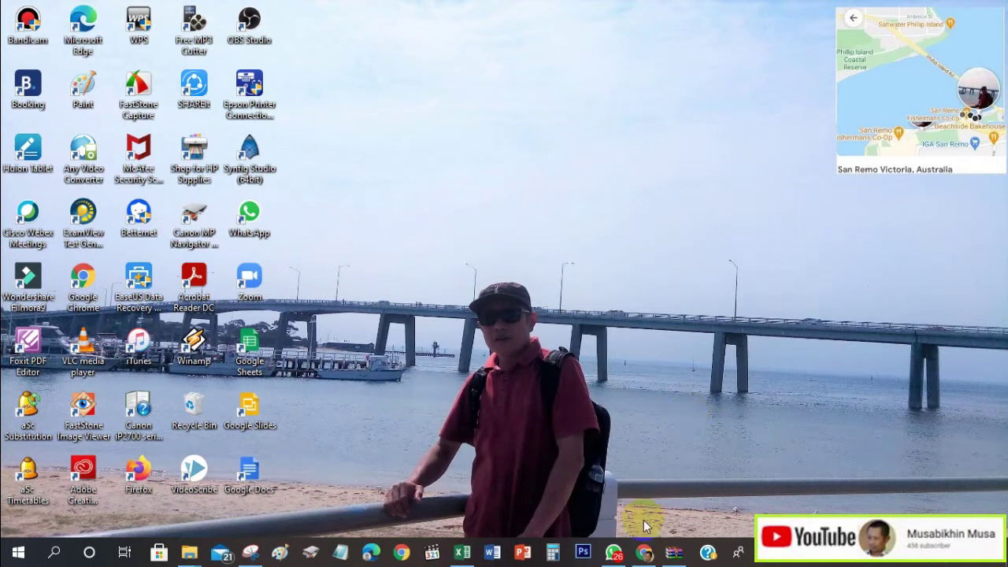
Switch to the Chrome window with the LMS course and open the account's own profile for editing.
{"action": "mouse_move", "coordinate": [644, 554]}
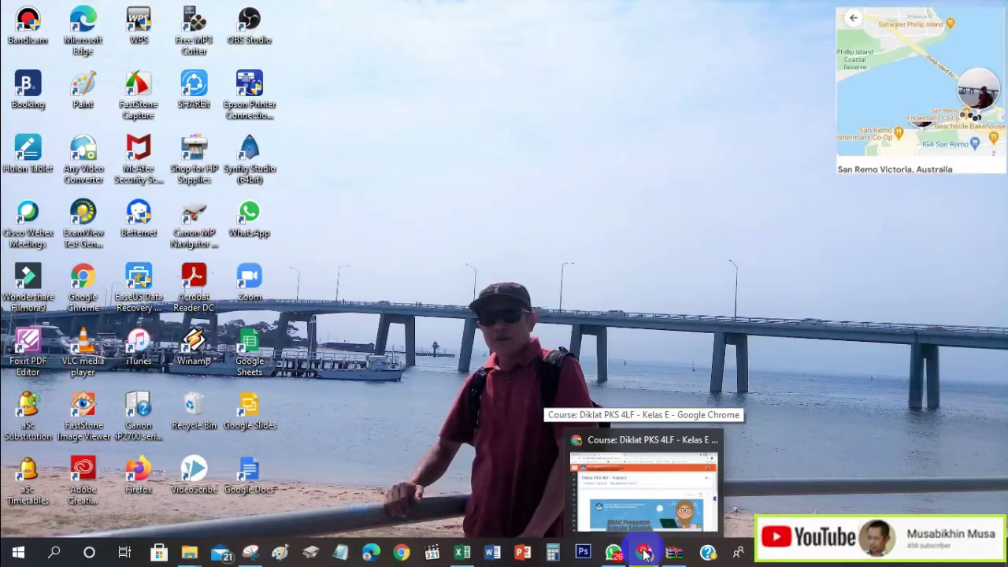
{"action": "left_click", "coordinate": [644, 554]}
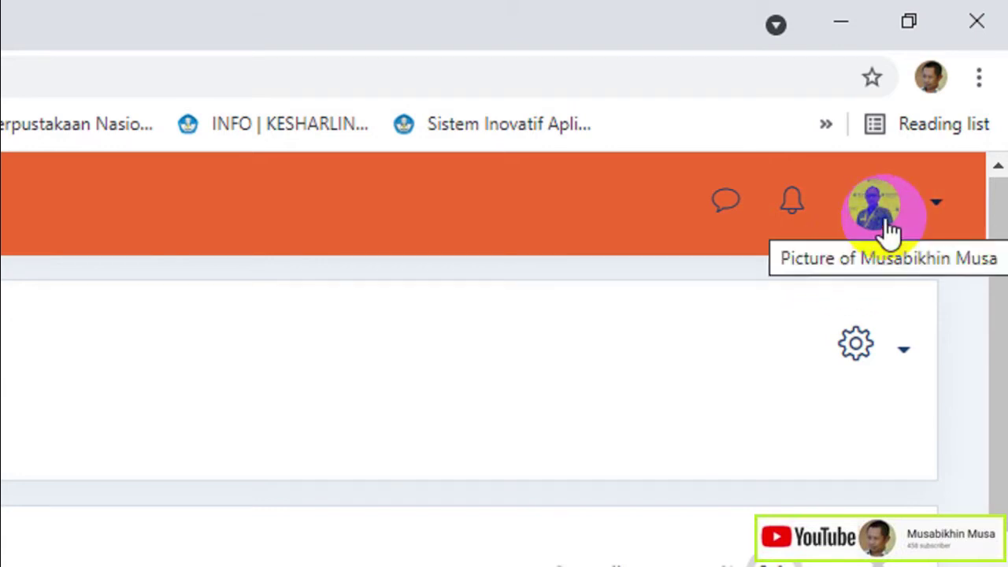
{"action": "left_click", "coordinate": [908, 225]}
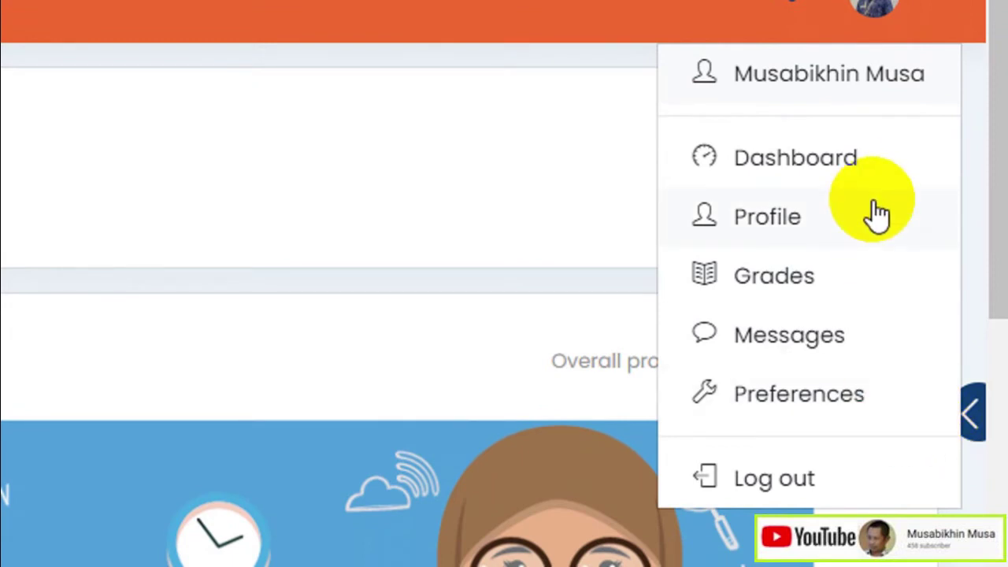
{"action": "left_click", "coordinate": [776, 231]}
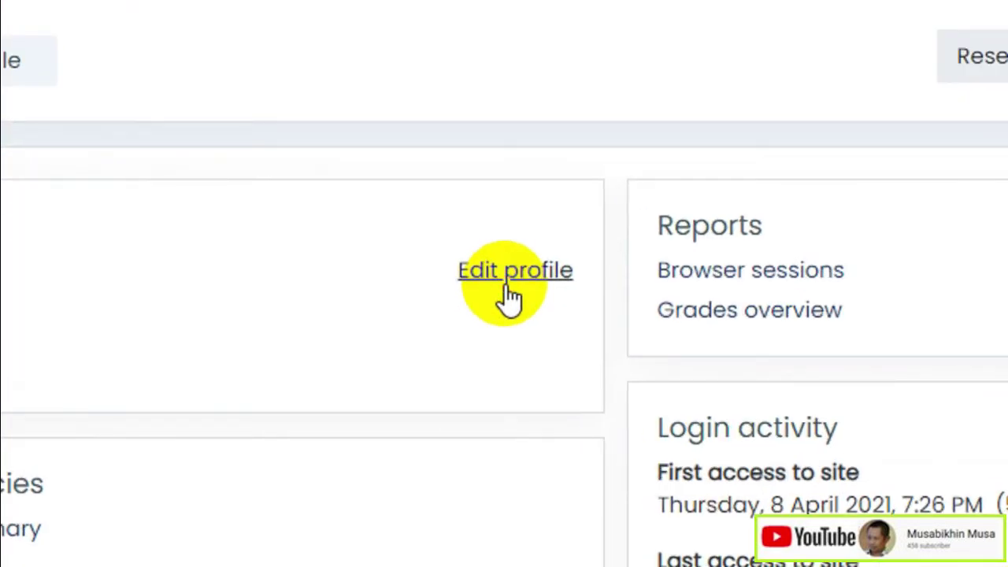
{"action": "left_click", "coordinate": [508, 285]}
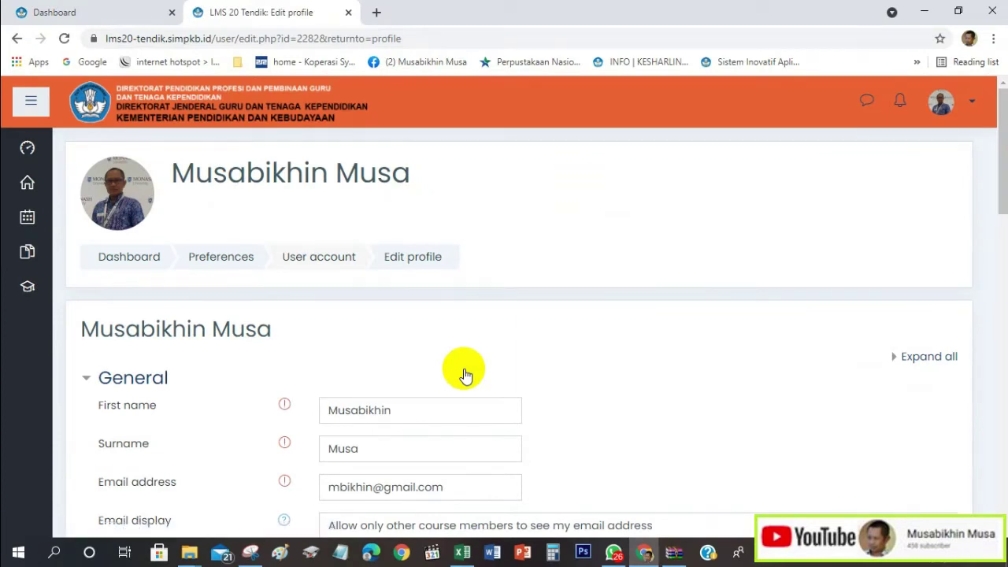
Review the name, email, location and description fields in the General section of the profile form.
{"action": "scroll", "coordinate": [465, 375], "scroll_direction": "down", "scroll_amount": 1}
{"action": "scroll", "coordinate": [464, 375], "scroll_direction": "down", "scroll_amount": 2}
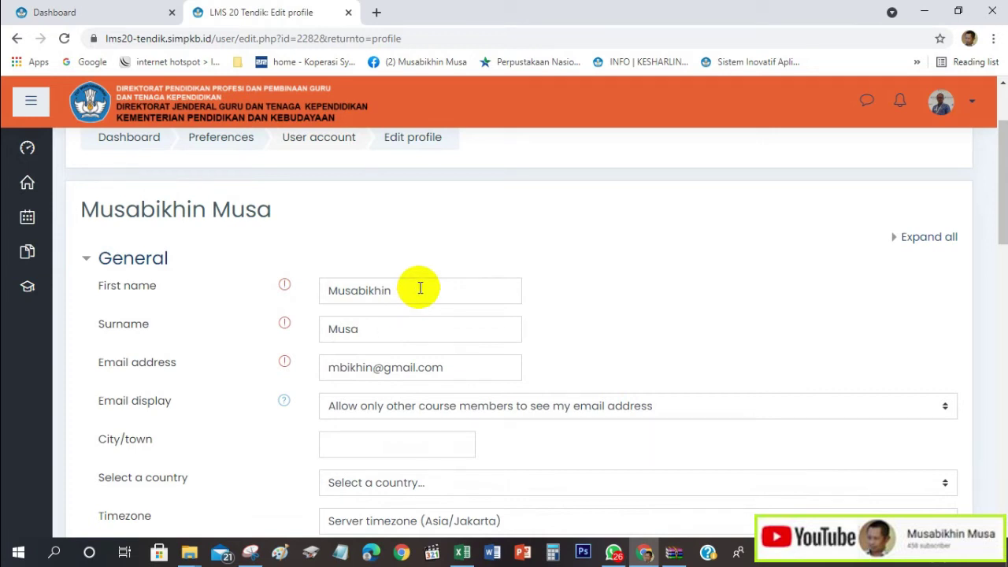
{"action": "left_click", "coordinate": [389, 332]}
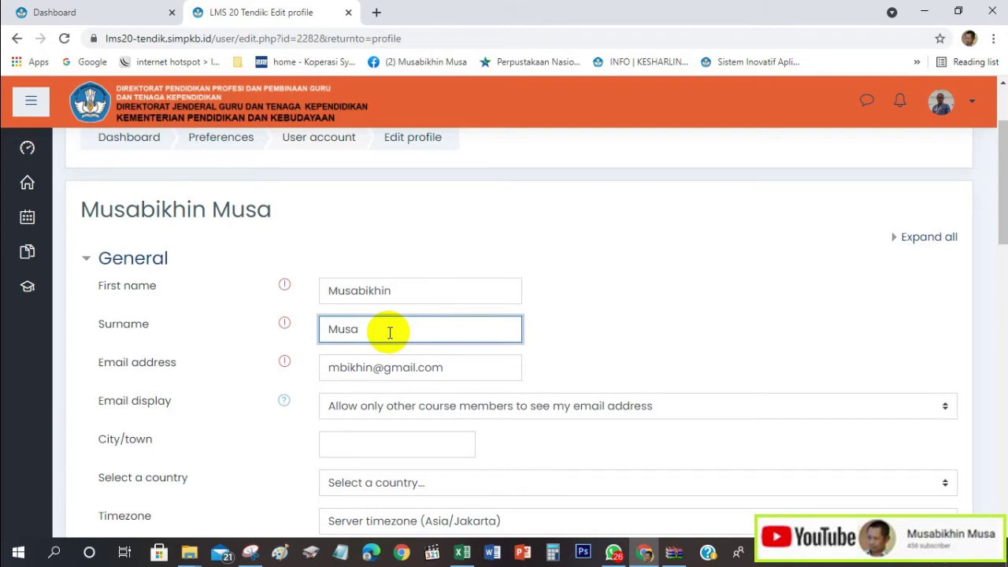
{"action": "left_click", "coordinate": [474, 367]}
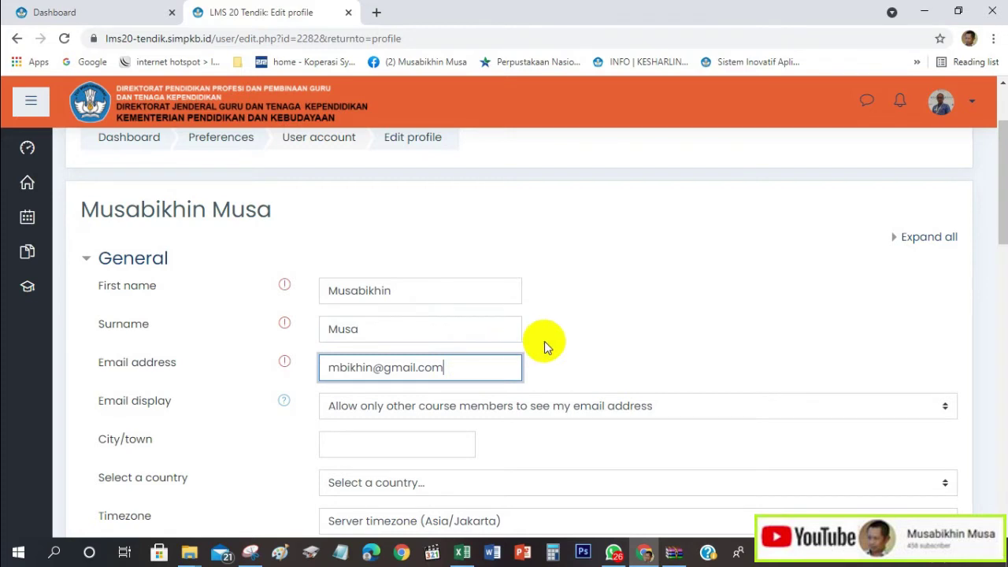
{"action": "scroll", "coordinate": [568, 359], "scroll_direction": "down", "scroll_amount": 1}
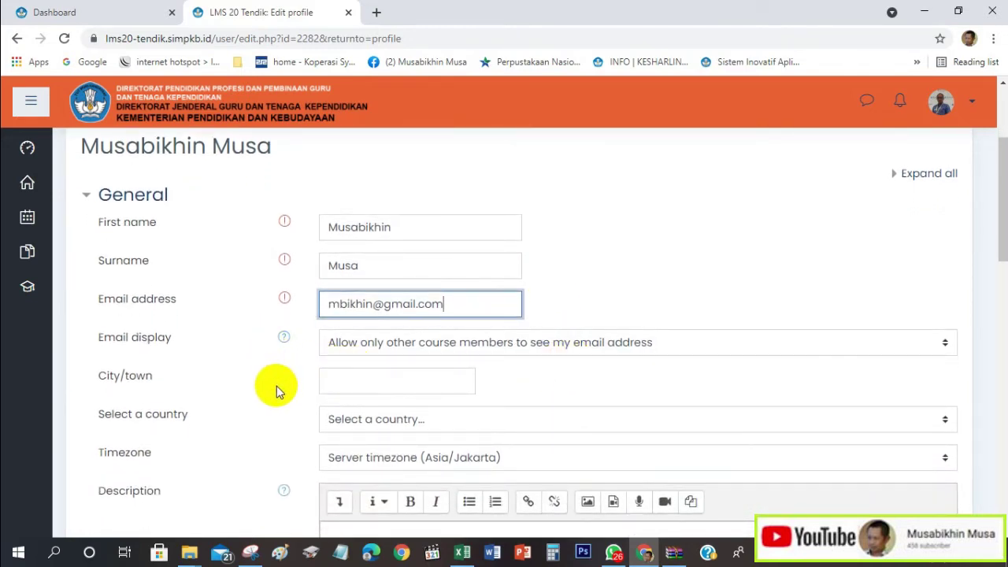
{"action": "scroll", "coordinate": [277, 404], "scroll_direction": "down", "scroll_amount": 3}
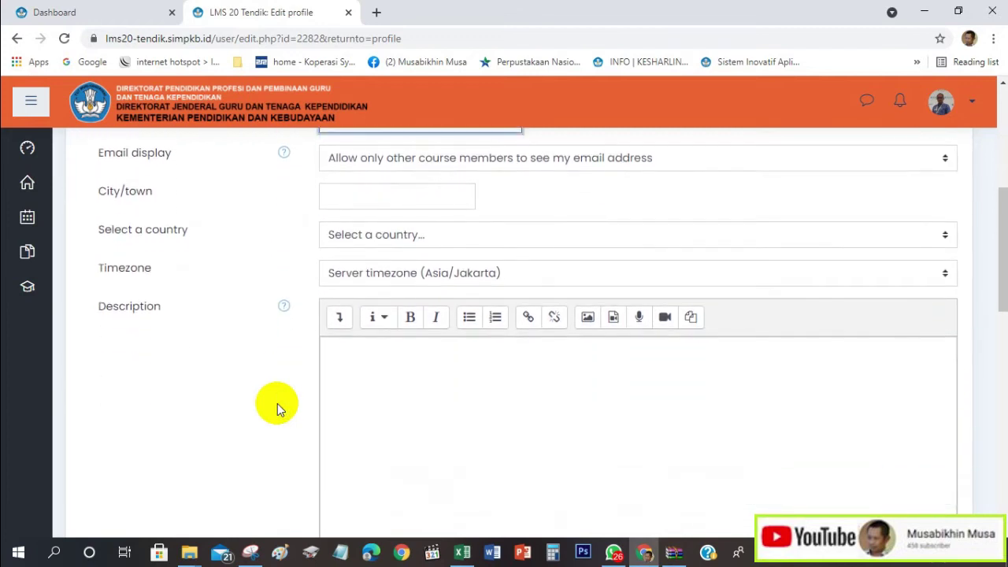
Open the file picker for adding a new picture in the User picture section.
{"action": "scroll", "coordinate": [278, 403], "scroll_direction": "down", "scroll_amount": 4}
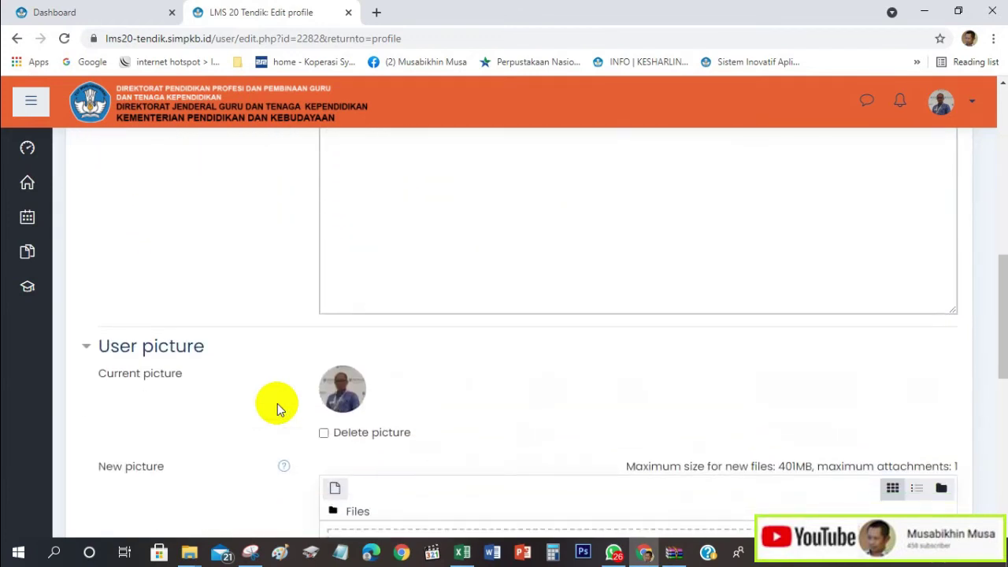
{"action": "scroll", "coordinate": [278, 403], "scroll_direction": "down", "scroll_amount": 1}
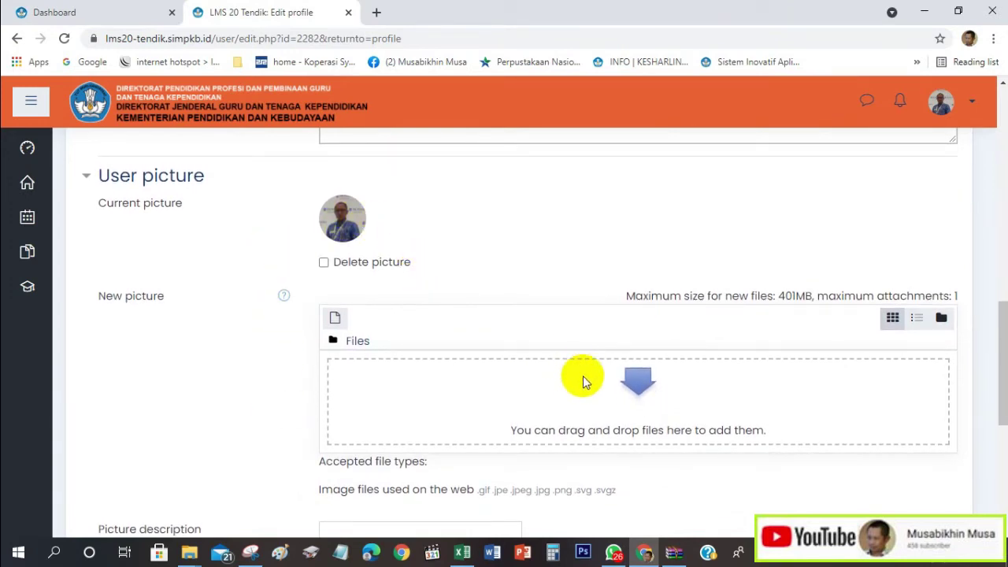
{"action": "scroll", "coordinate": [569, 375], "scroll_direction": "down", "scroll_amount": 1}
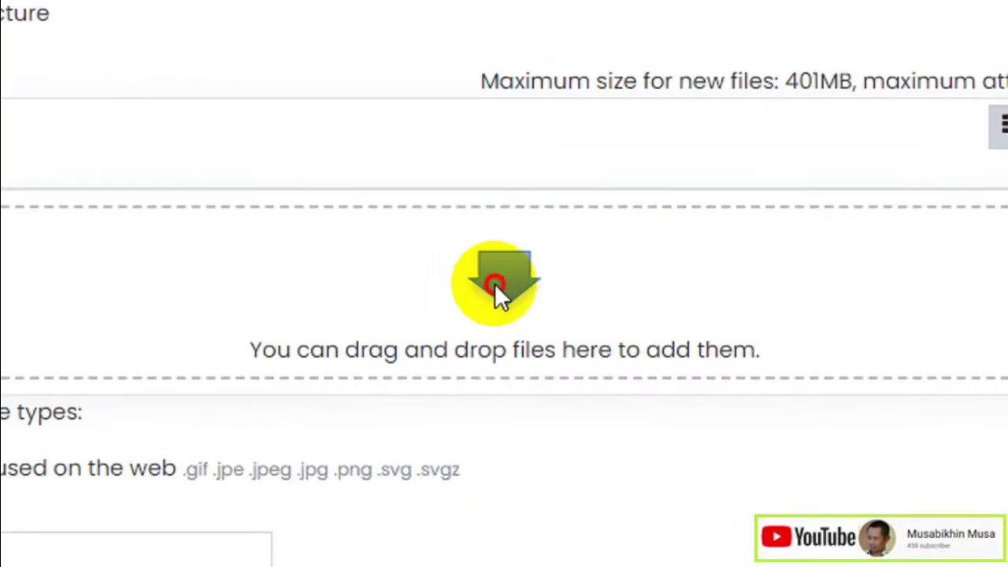
{"action": "left_click", "coordinate": [494, 284]}
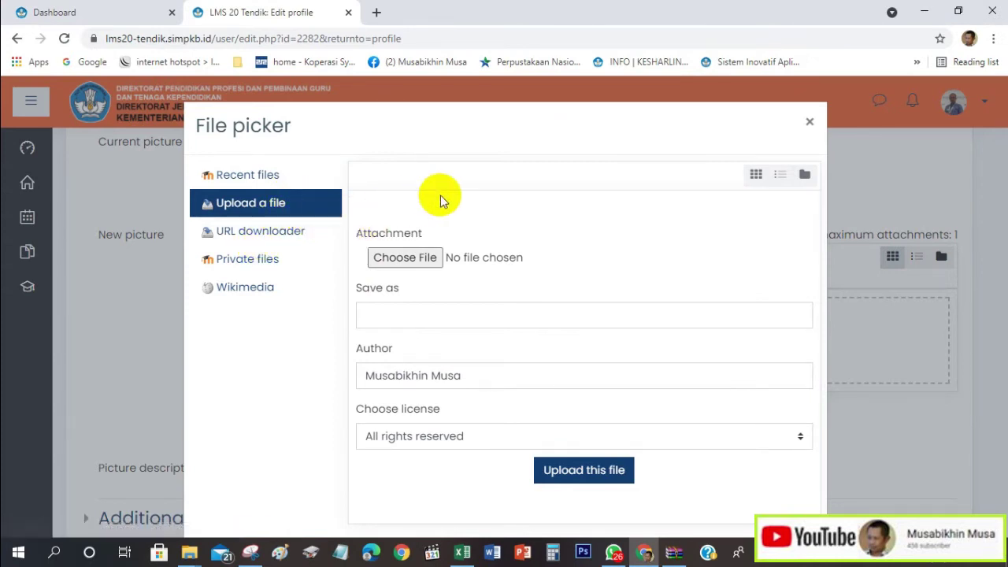
Choose the portrait file ending in "-saung.jpg" from the personal photo folder inside 4-Pribadi > PRIVE on Data (F:).
{"action": "left_click", "coordinate": [403, 263]}
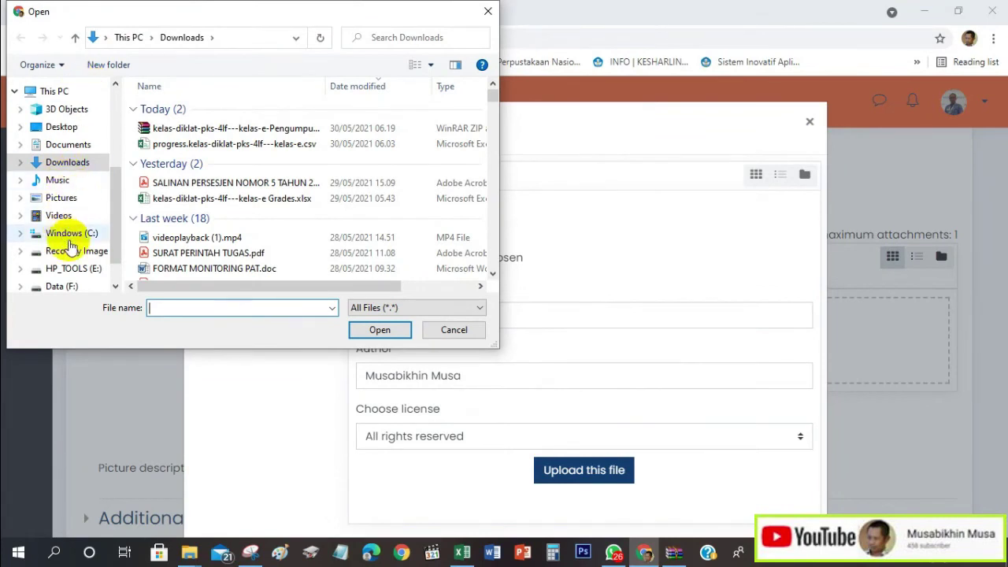
{"action": "left_click", "coordinate": [60, 285]}
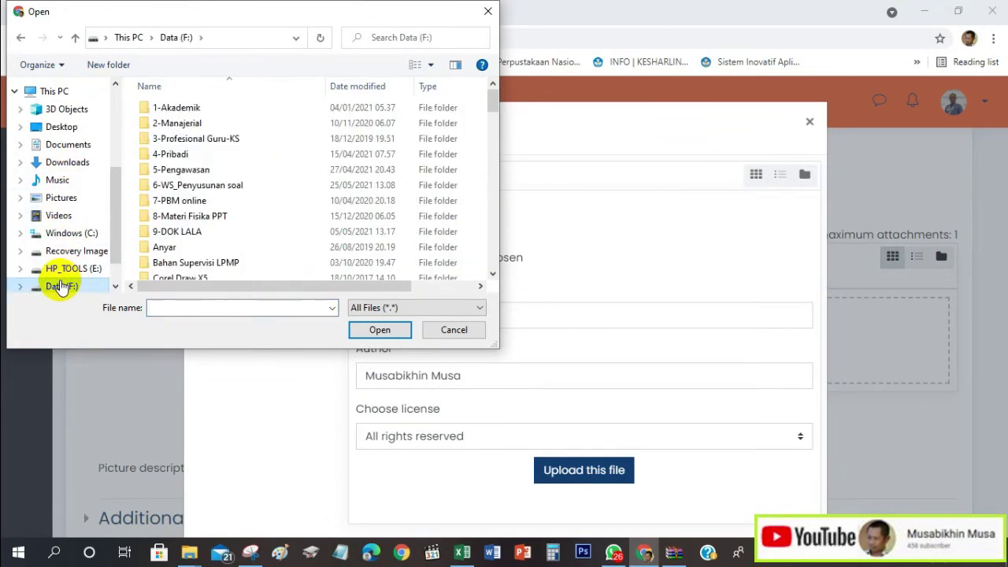
{"action": "double_click", "coordinate": [187, 155]}
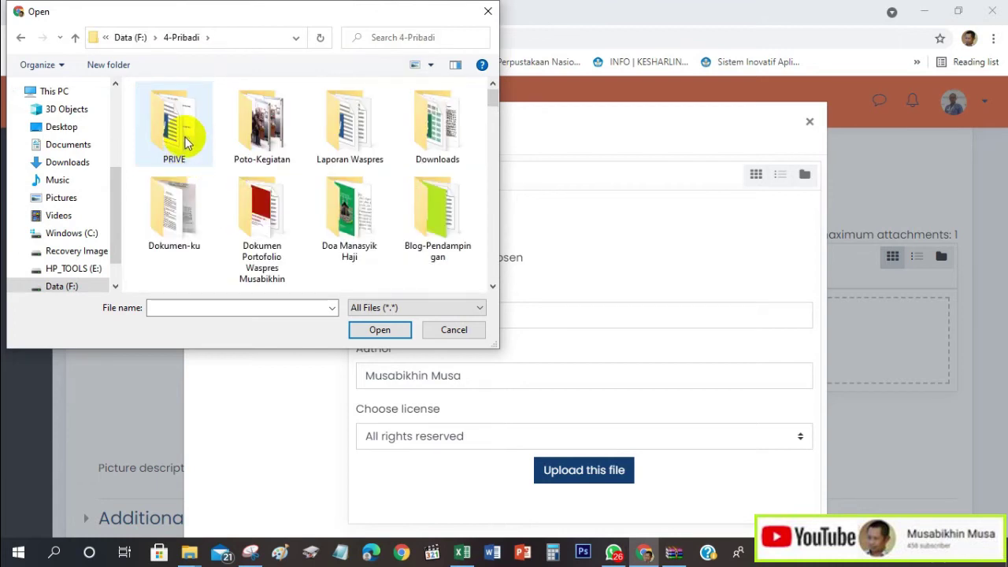
{"action": "double_click", "coordinate": [188, 140]}
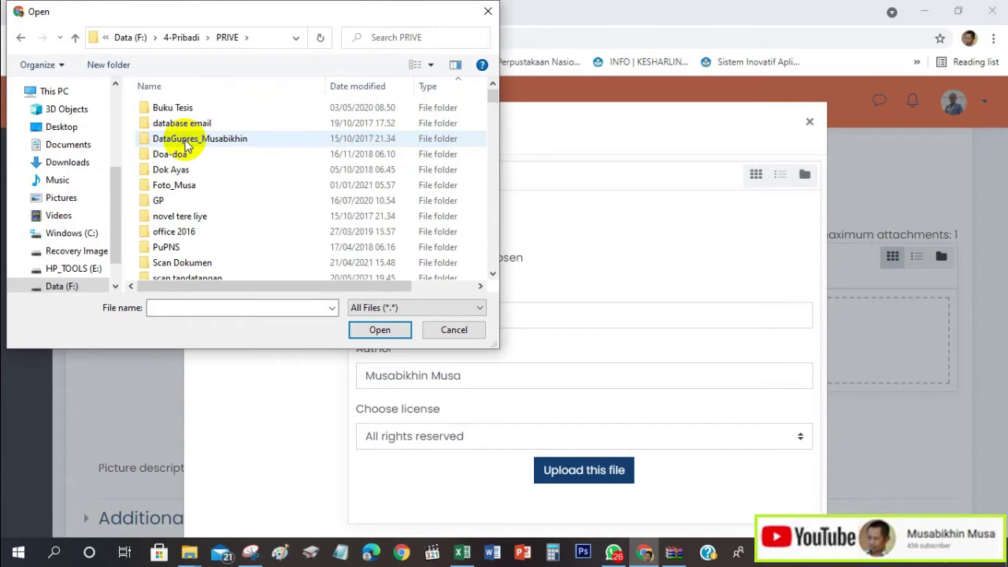
{"action": "double_click", "coordinate": [184, 187]}
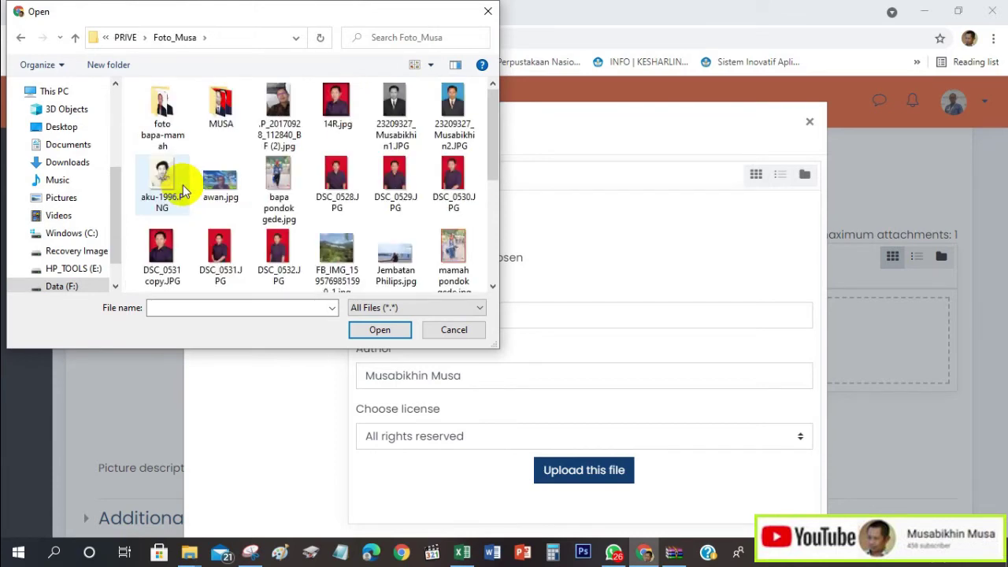
{"action": "scroll", "coordinate": [355, 203], "scroll_direction": "down", "scroll_amount": 5}
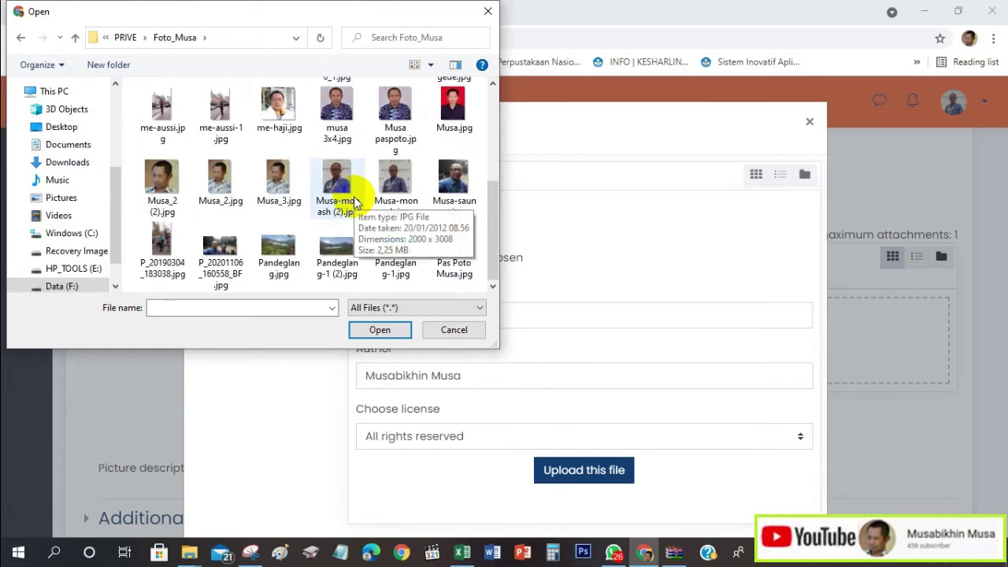
{"action": "double_click", "coordinate": [452, 181]}
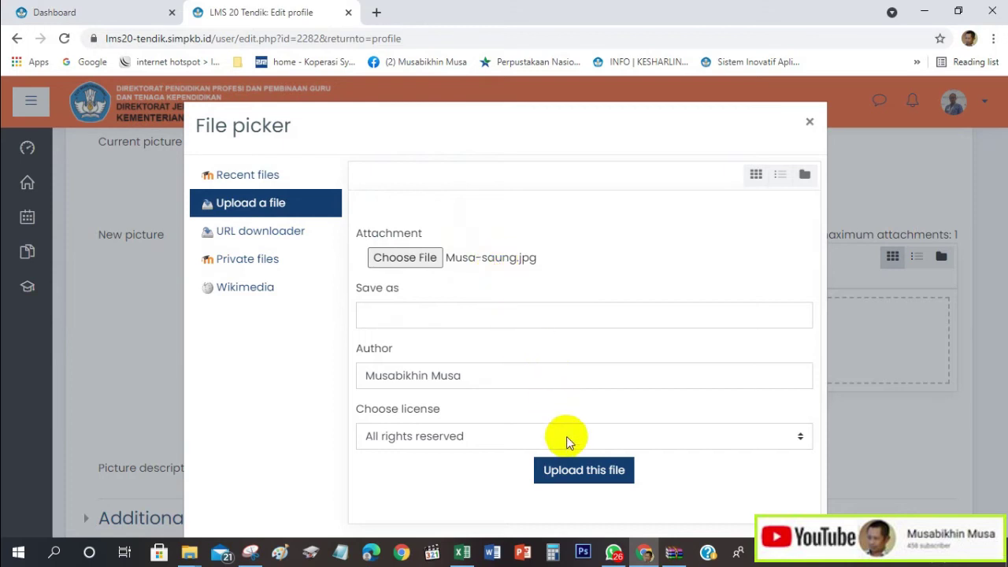
Upload the chosen photo as the new user picture and save the updated profile.
{"action": "left_click", "coordinate": [574, 475]}
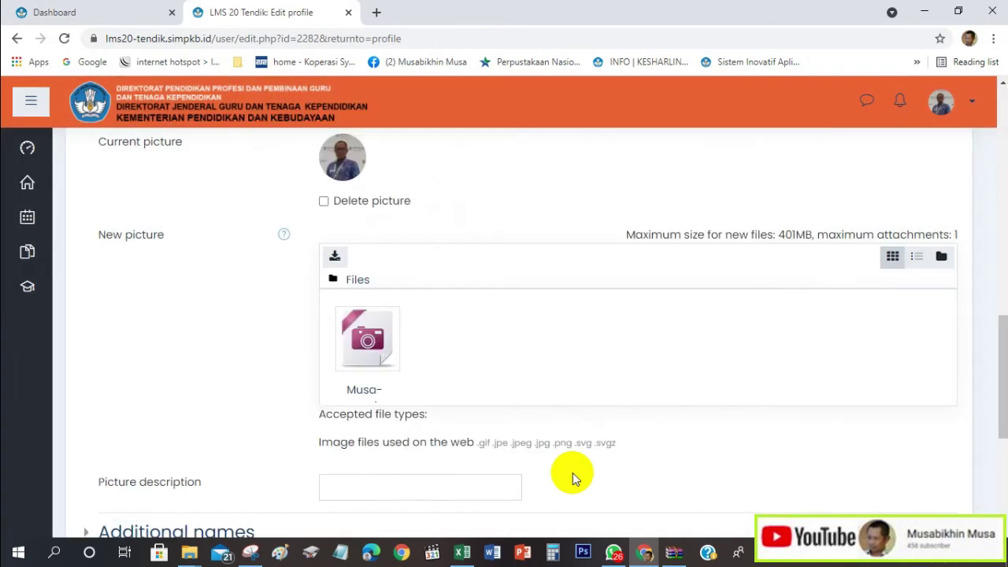
{"action": "left_click", "coordinate": [375, 364]}
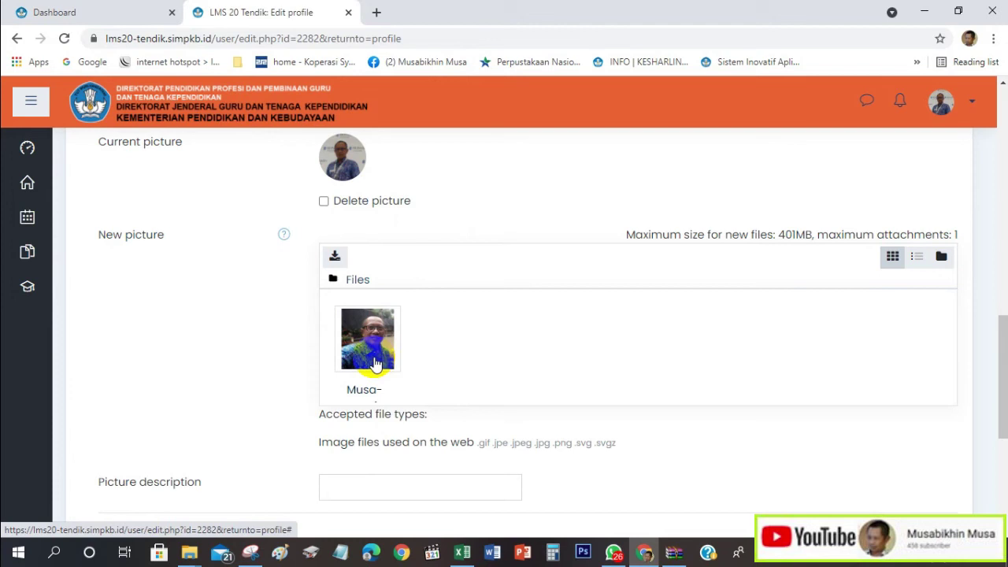
{"action": "scroll", "coordinate": [415, 365], "scroll_direction": "down", "scroll_amount": 3}
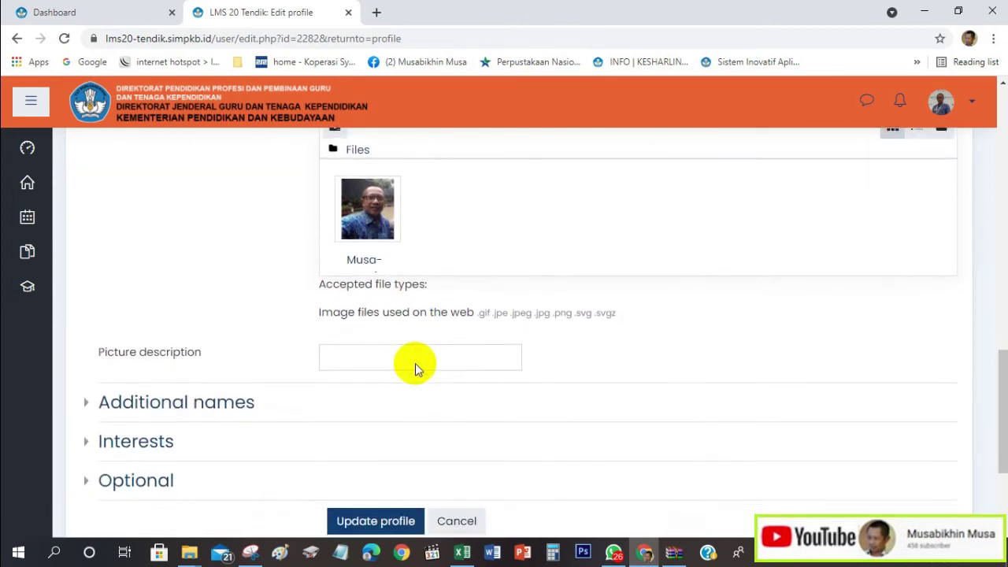
{"action": "scroll", "coordinate": [415, 365], "scroll_direction": "down", "scroll_amount": 2}
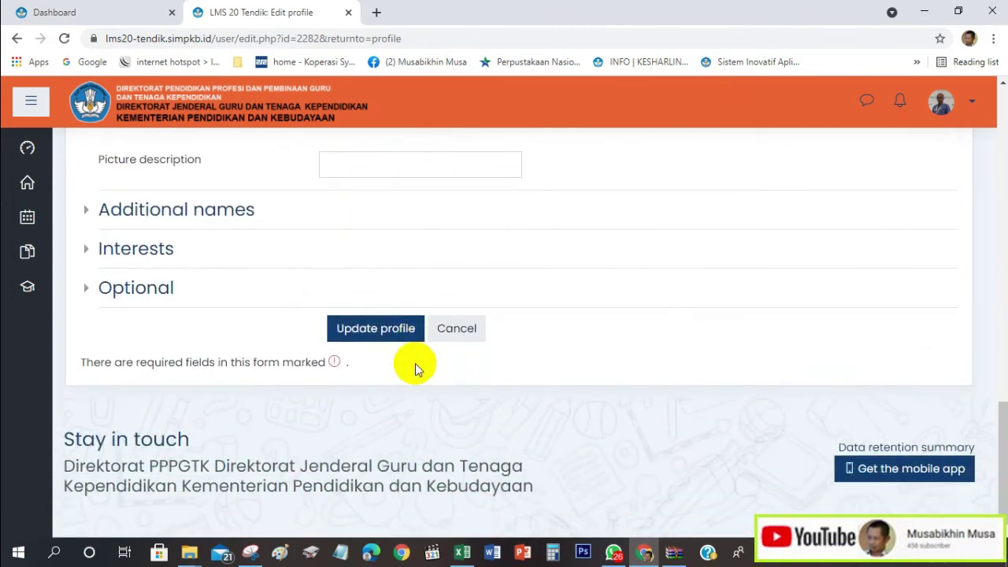
{"action": "left_click", "coordinate": [375, 331]}
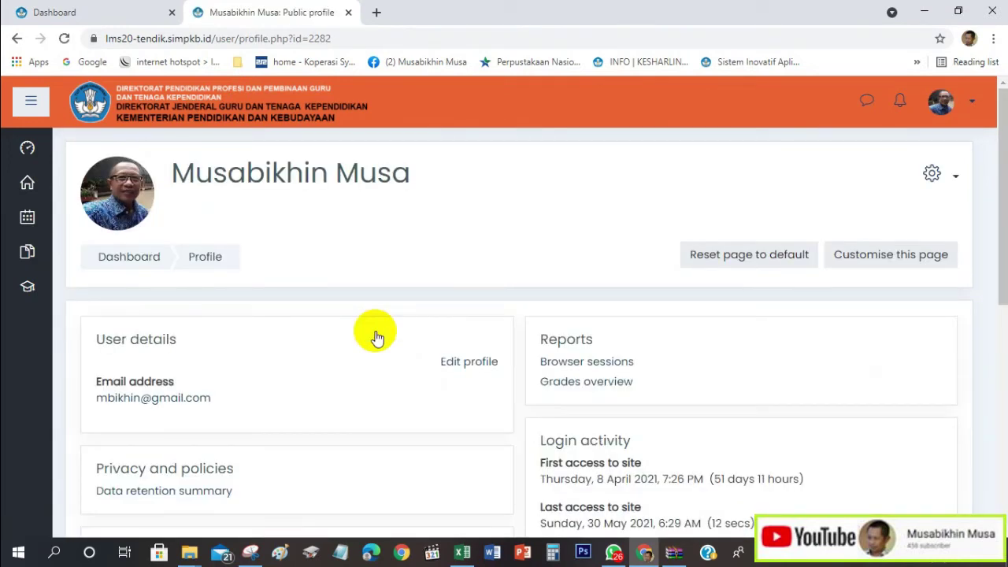
Check the new picture and details on the profile page, and reload the page.
{"action": "scroll", "coordinate": [376, 337], "scroll_direction": "down", "scroll_amount": 1}
{"action": "scroll", "coordinate": [376, 337], "scroll_direction": "up", "scroll_amount": 1}
{"action": "scroll", "coordinate": [375, 337], "scroll_direction": "down", "scroll_amount": 2}
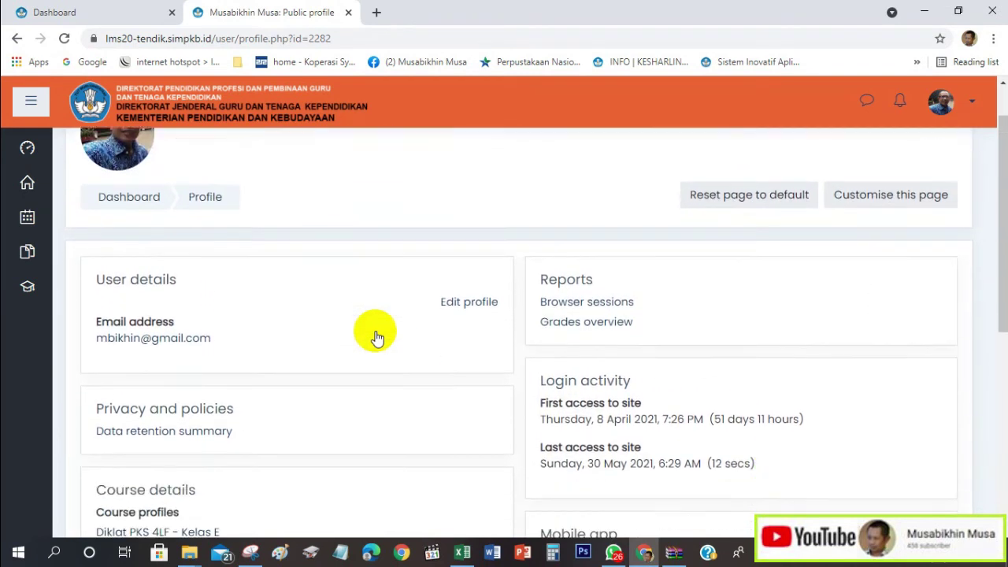
{"action": "scroll", "coordinate": [376, 337], "scroll_direction": "down", "scroll_amount": 1}
{"action": "scroll", "coordinate": [376, 333], "scroll_direction": "up", "scroll_amount": 3}
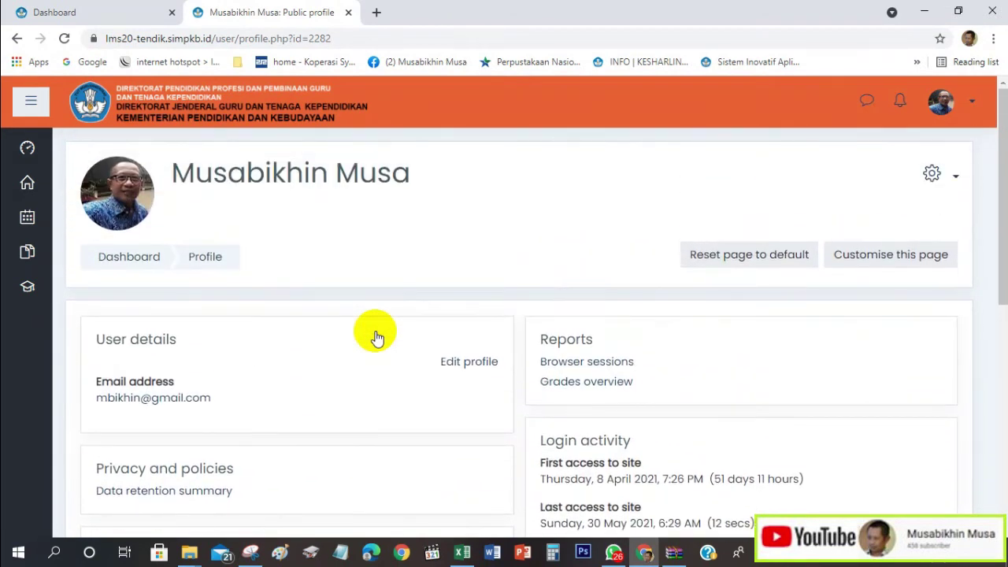
{"action": "left_click", "coordinate": [122, 215]}
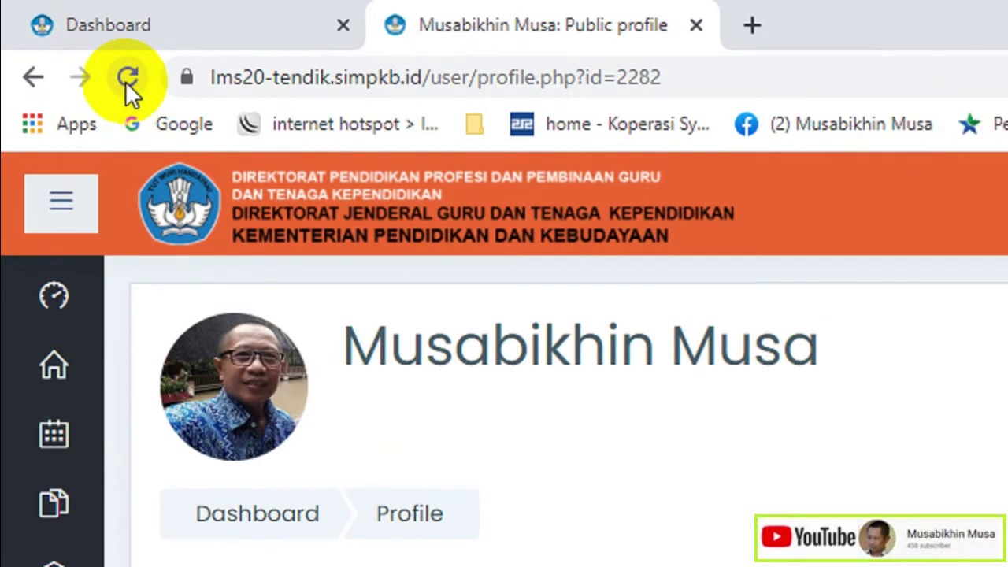
{"action": "left_click", "coordinate": [63, 41]}
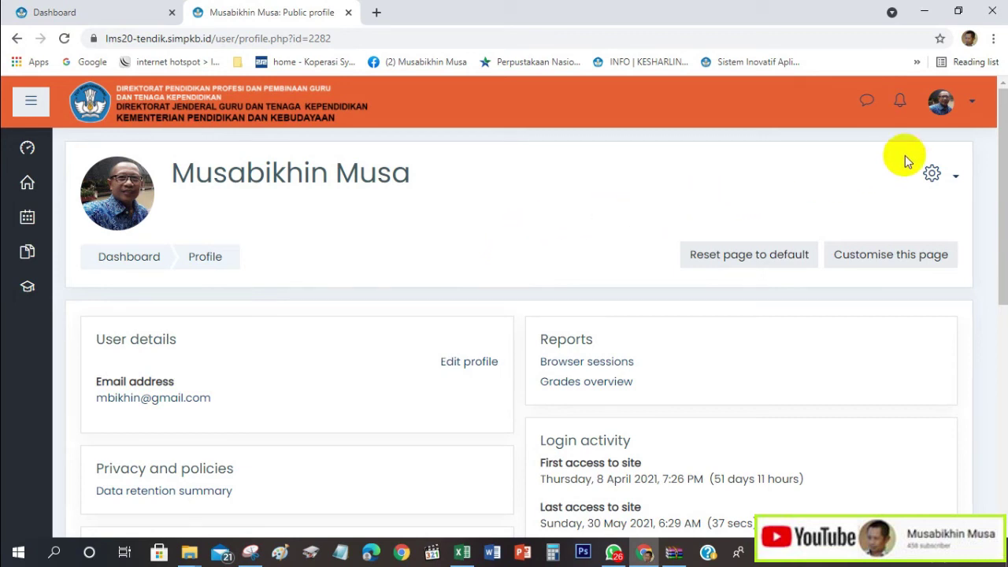
Open the account's Grades overview from the user menu and view the list of courses being taught.
{"action": "left_click", "coordinate": [969, 105]}
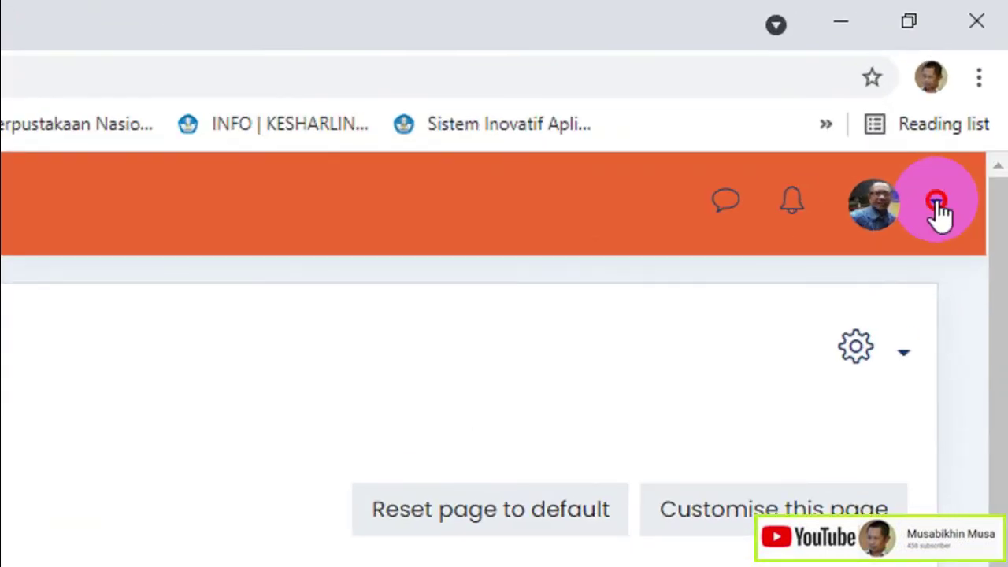
{"action": "left_click", "coordinate": [939, 211]}
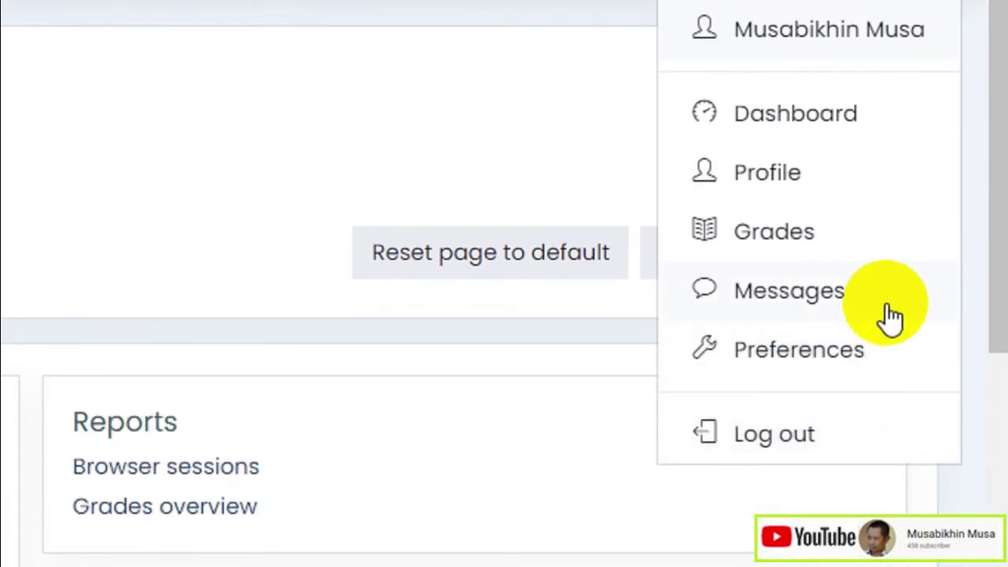
{"action": "left_click", "coordinate": [791, 244]}
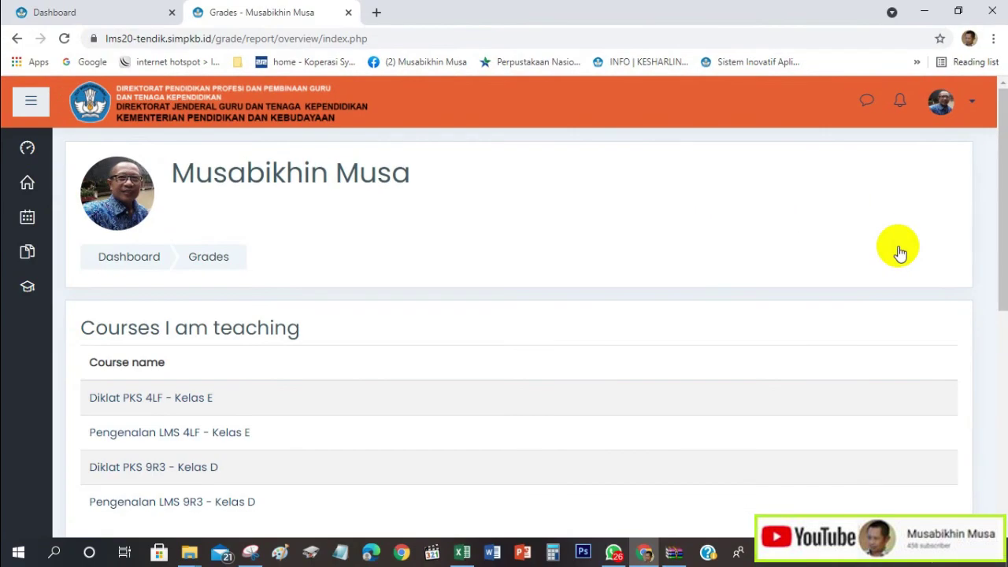
{"action": "scroll", "coordinate": [682, 304], "scroll_direction": "down", "scroll_amount": 2}
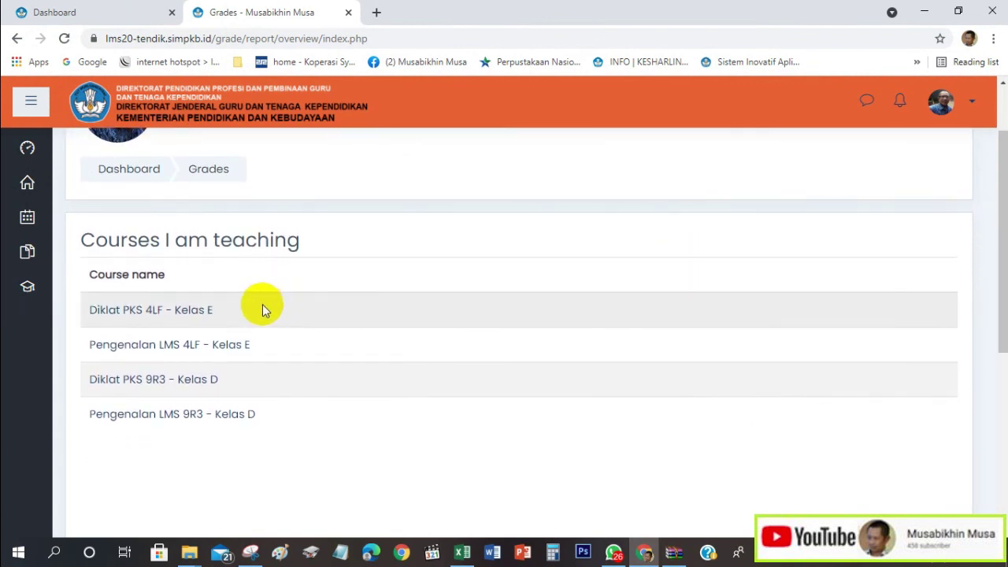
{"action": "scroll", "coordinate": [263, 308], "scroll_direction": "up", "scroll_amount": 2}
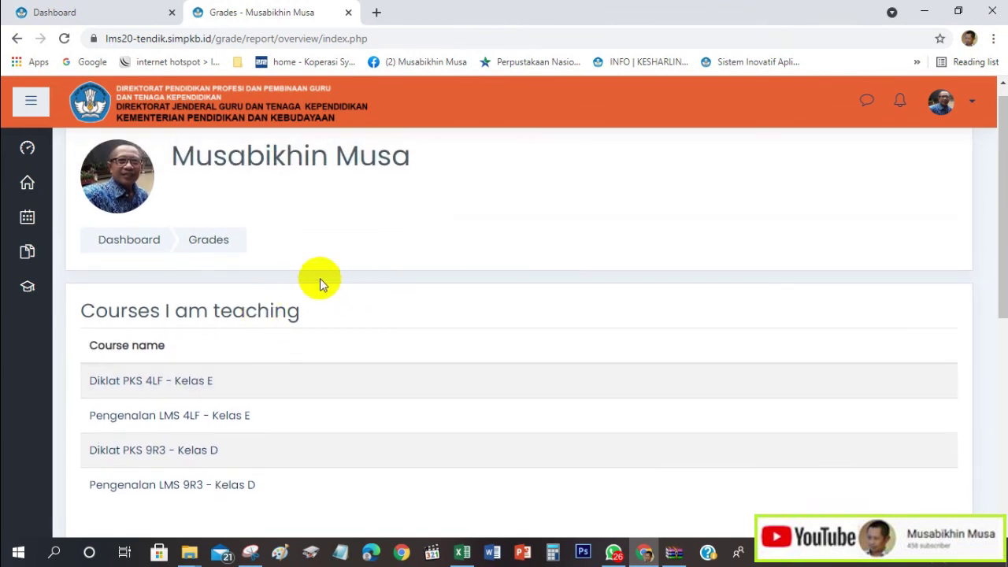
{"action": "left_click", "coordinate": [204, 251]}
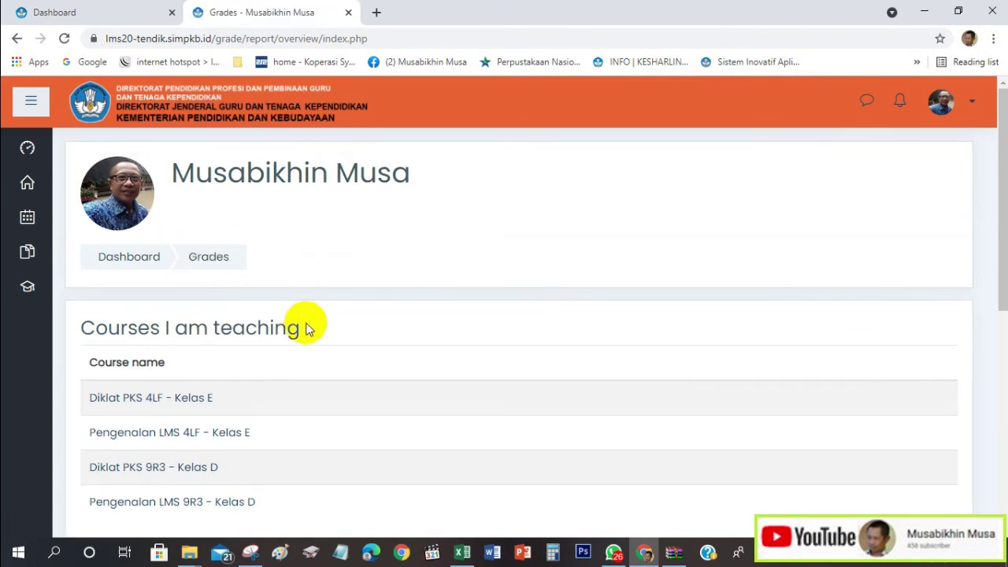